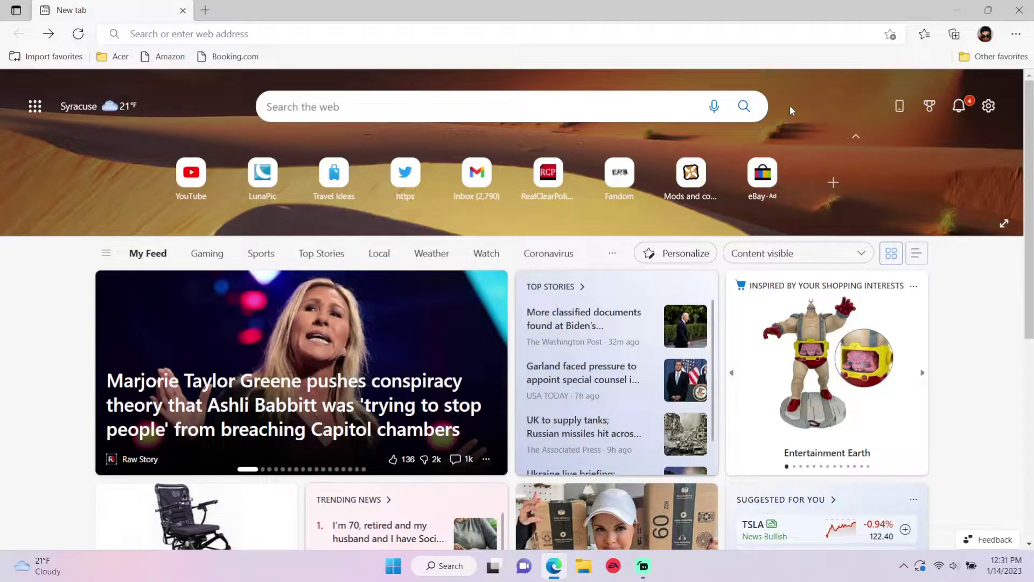
Go to github.com/CadeEvs/FrostyToolsuite/releases in Edge
left_click(481, 35)
type("https://github.com/CadeEvs/FrostyToolsuite/releases")
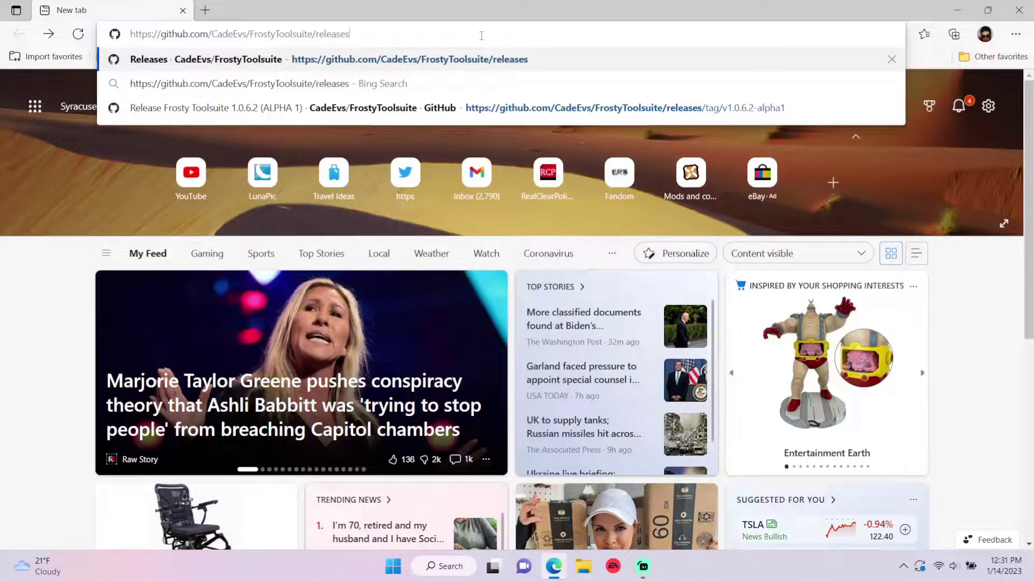
key("Return")
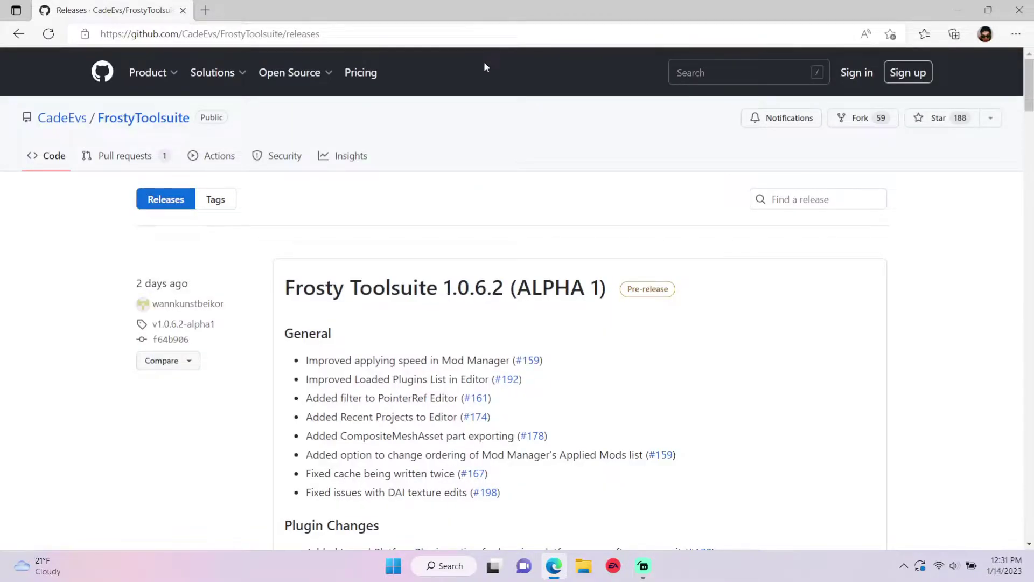
Download FrostyModManager.zip from the Frosty Toolsuite 1.0.6.2 Alpha 1 release assets
left_click(533, 287)
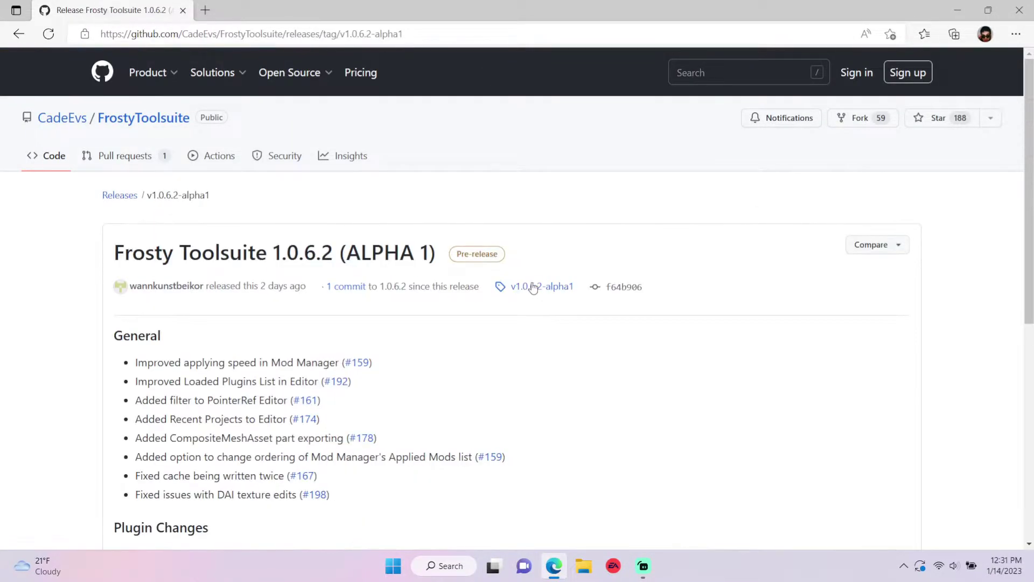
scroll(529, 287, "down", 3)
scroll(509, 283, "down", 2)
scroll(485, 283, "down", 1)
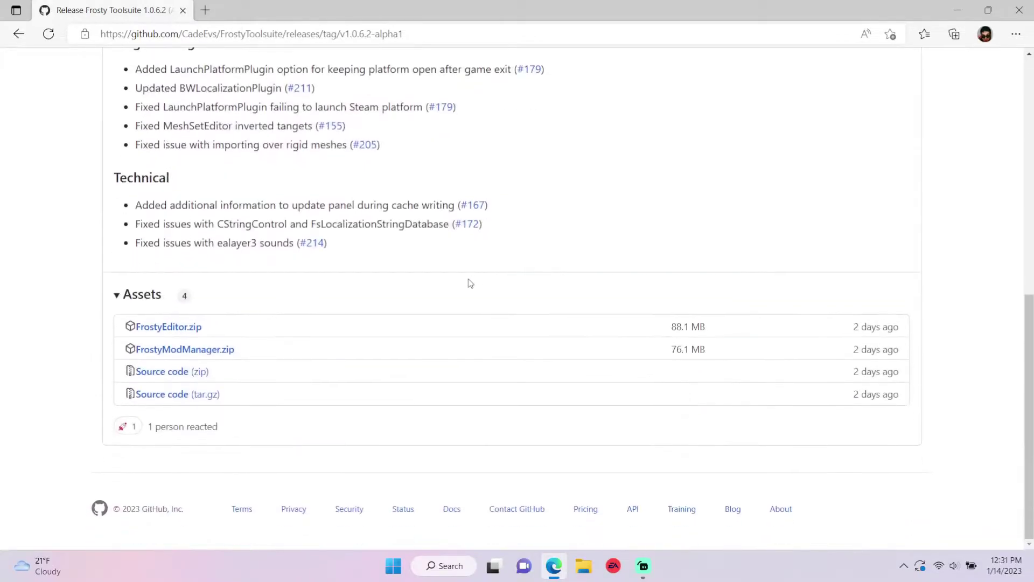
left_click(230, 354)
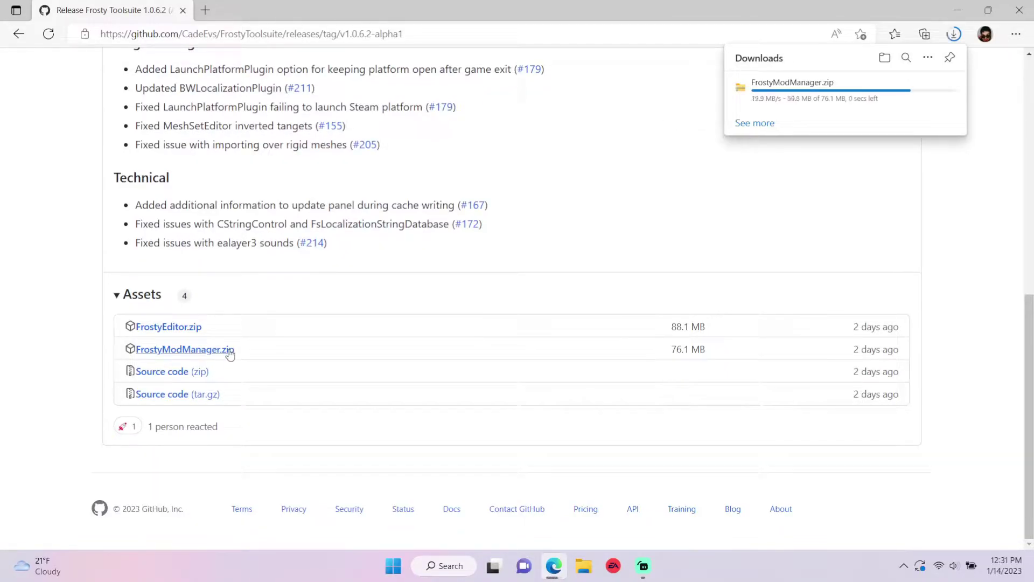
mouse_move(808, 87)
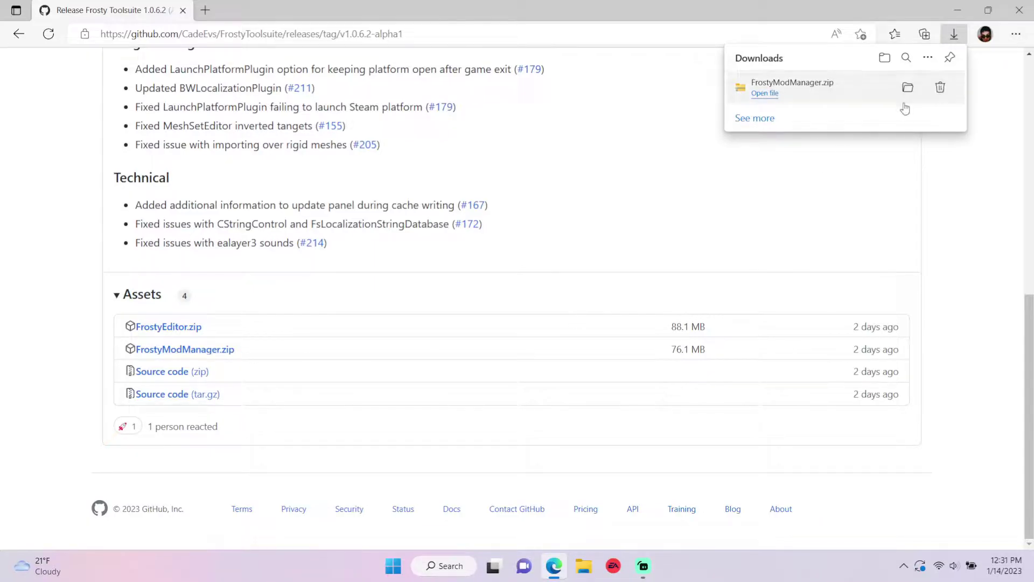
Extract FrostyModManager.zip from Downloads into its suggested FrostyModManager folder
left_click(909, 88)
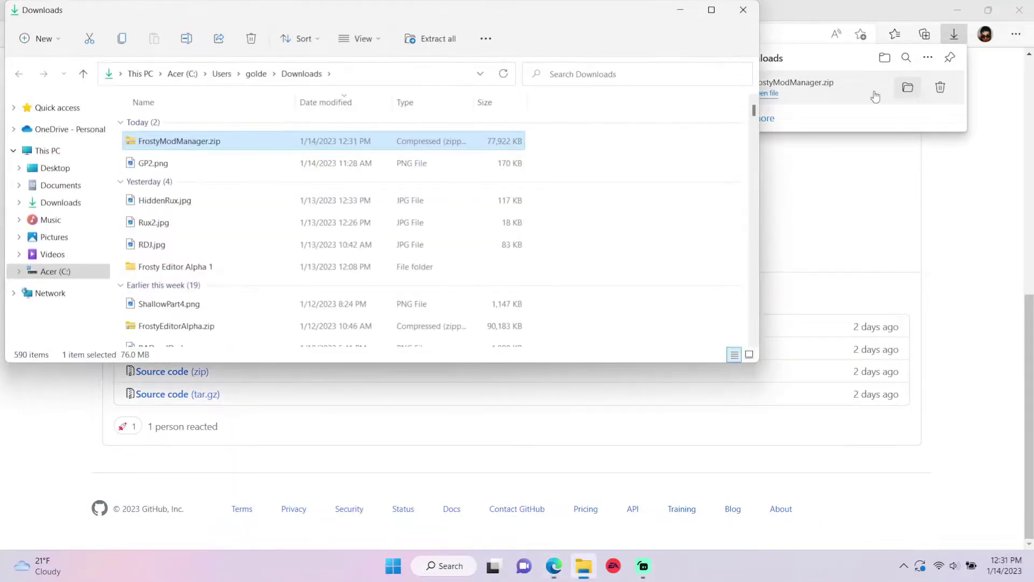
right_click(188, 142)
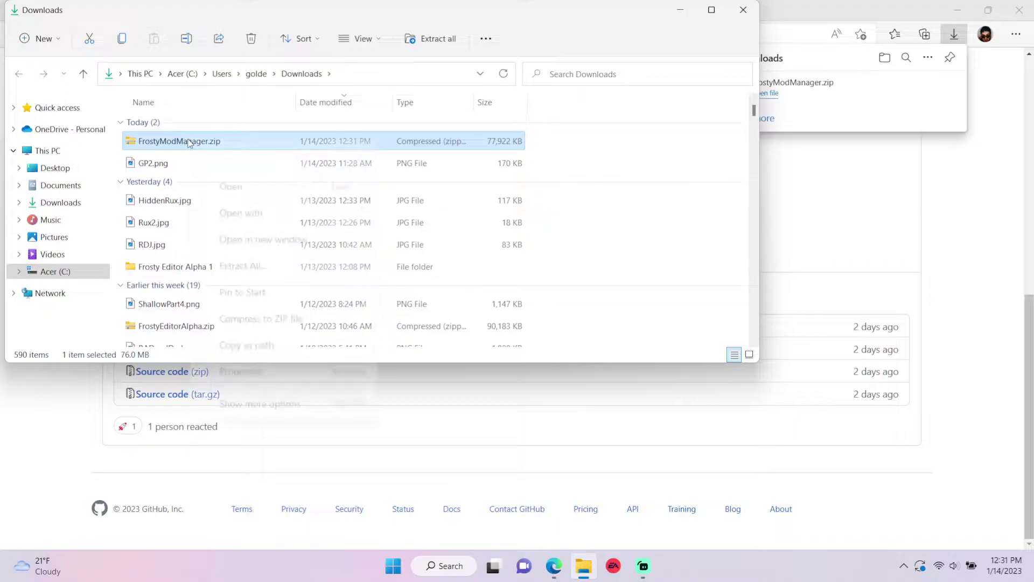
left_click(249, 250)
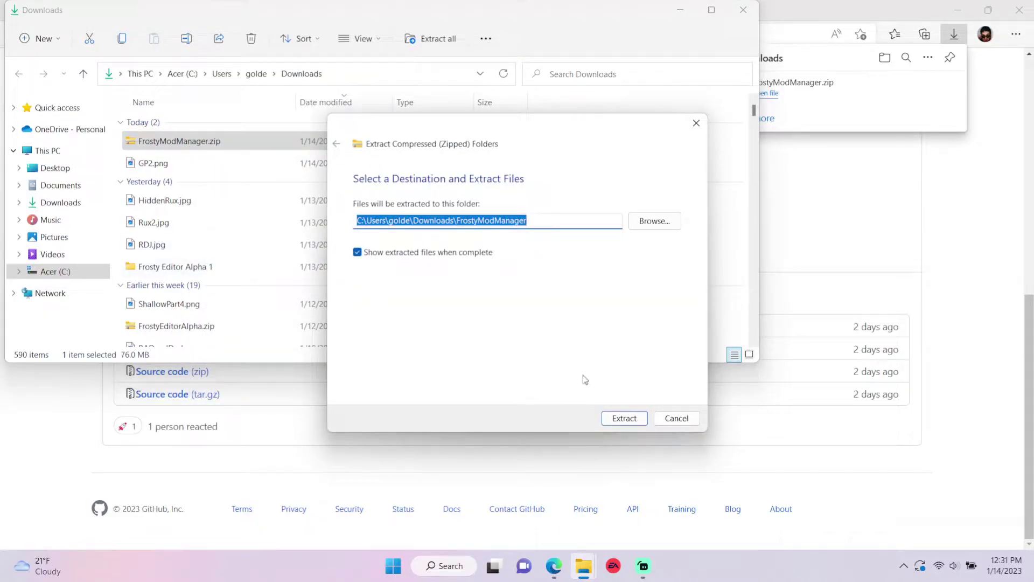
left_click(623, 418)
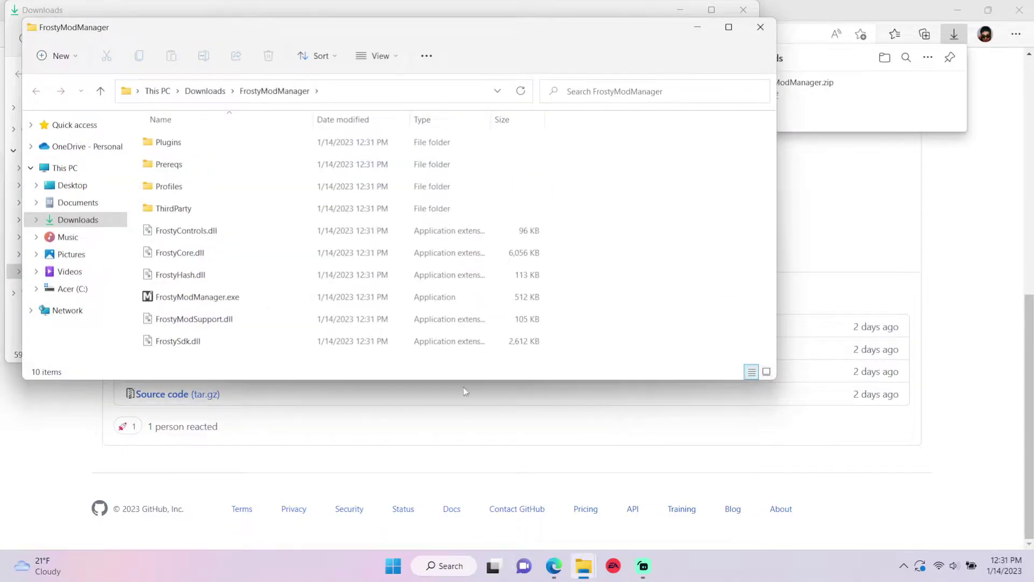
Run FrostyModManager.exe as administrator, allowing it past SmartScreen with Run anyway
left_click(177, 299)
right_click(176, 300)
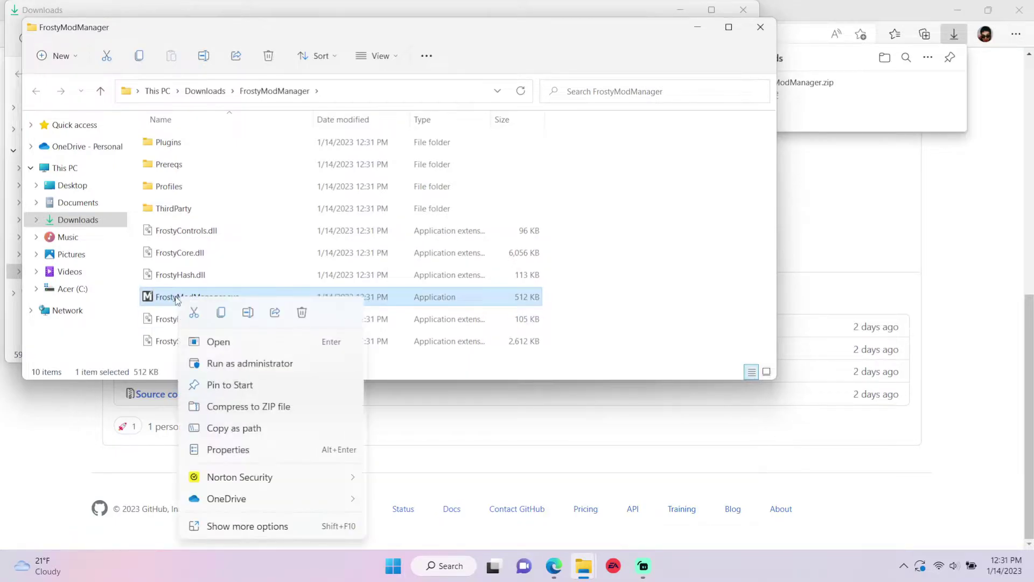
left_click(225, 362)
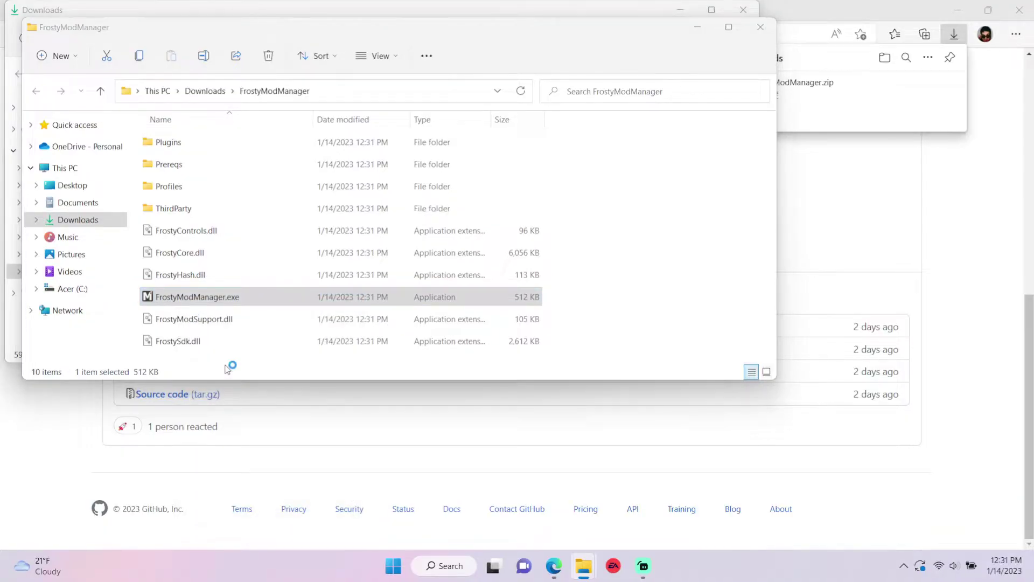
left_click(387, 183)
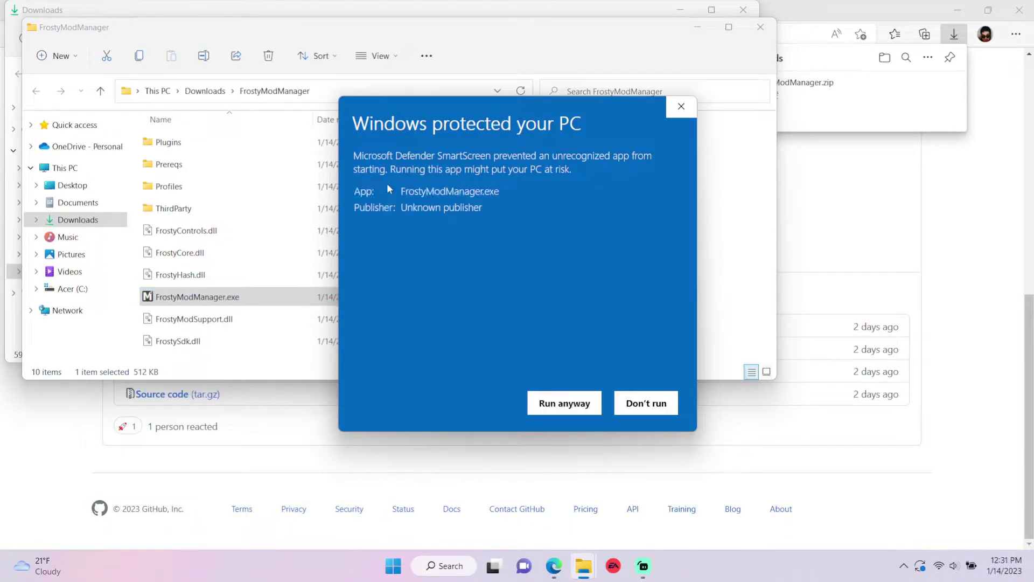
left_click(553, 401)
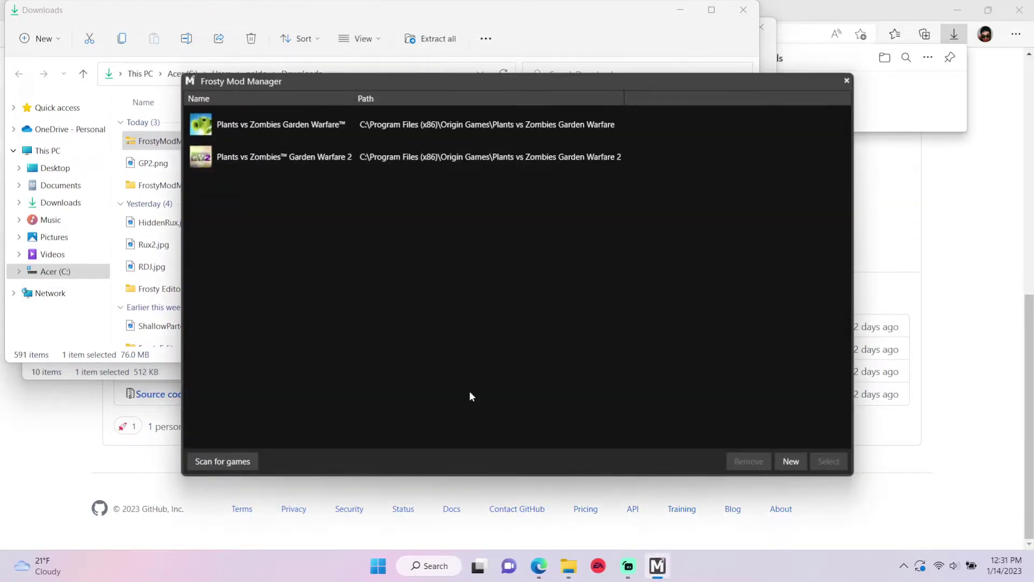
Select the Plants vs Zombies Garden Warfare 2 profile to load it
left_click(433, 158)
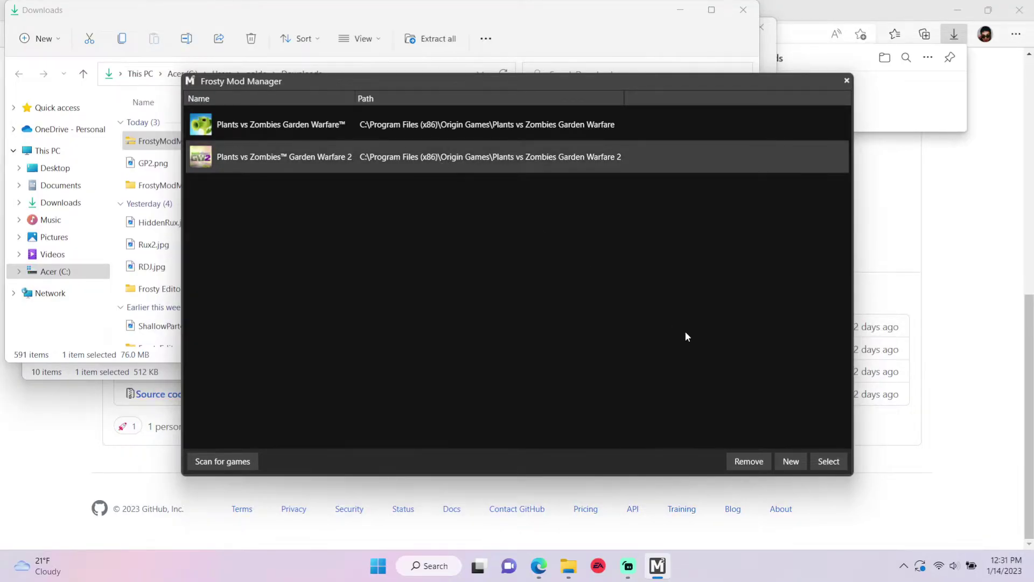
left_click(829, 462)
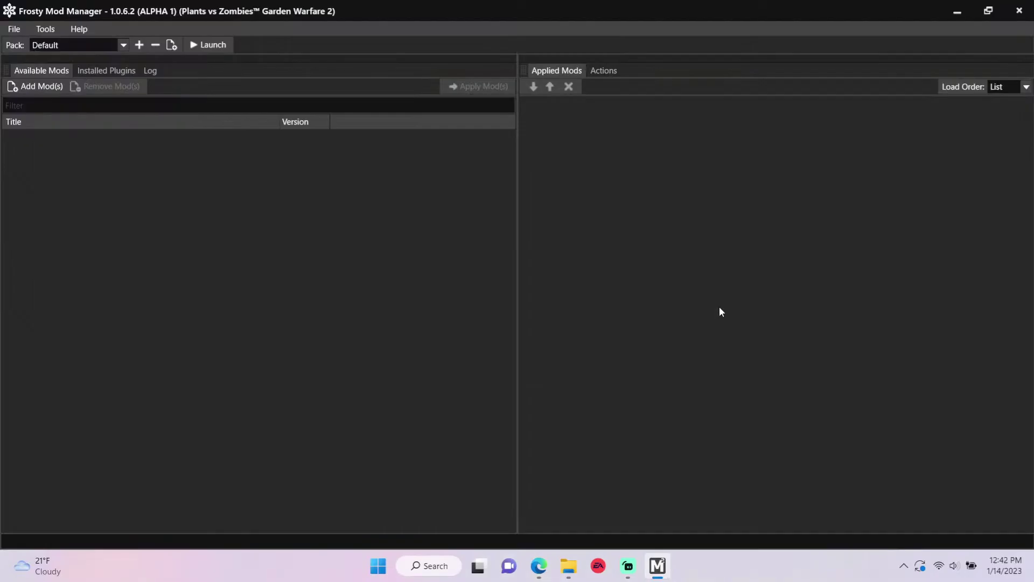
Import Female_Epea.fbmod from Downloads and apply the Female Electro Pea mod
left_click(44, 86)
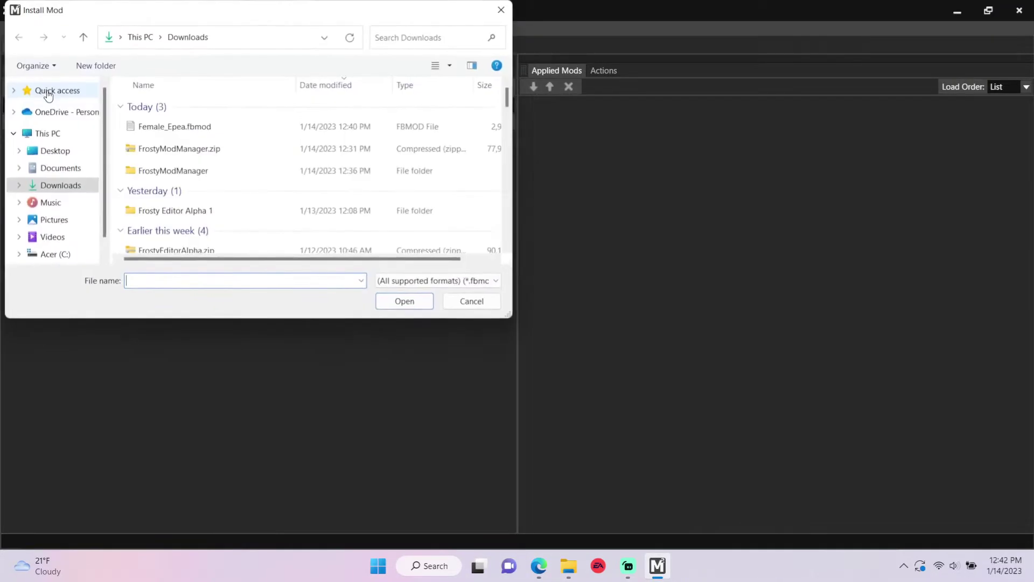
left_click(234, 127)
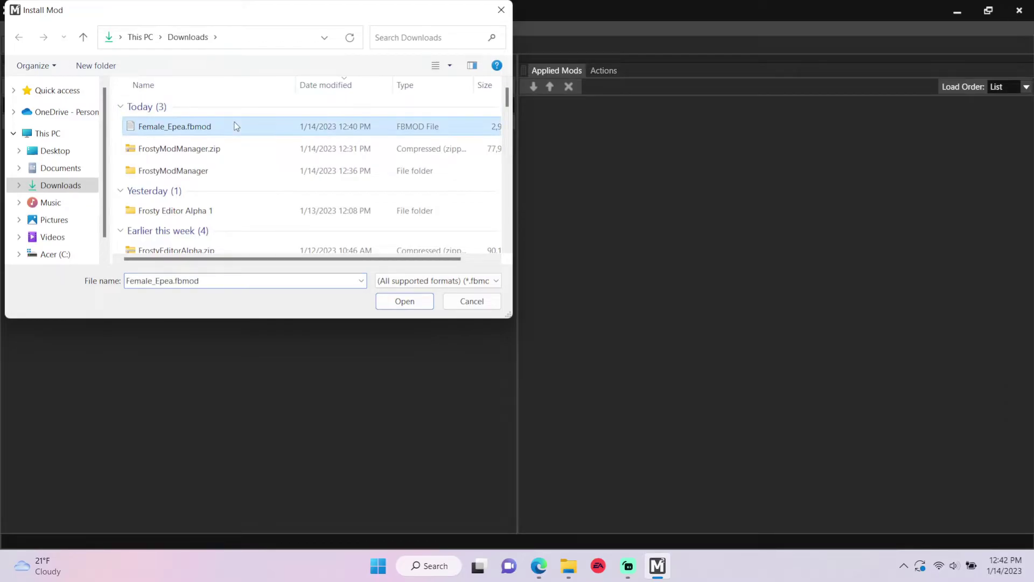
left_click(404, 302)
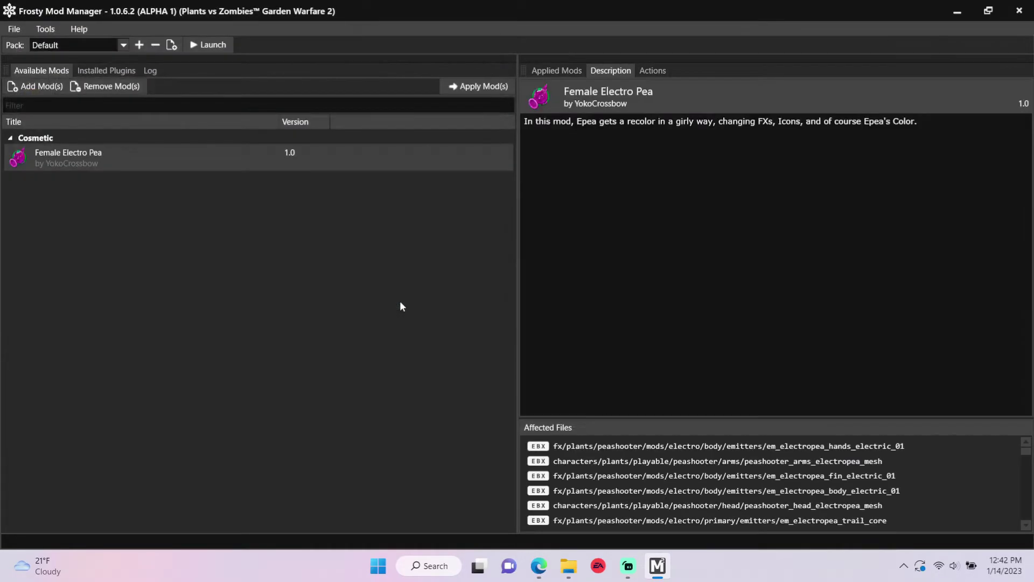
left_click(488, 89)
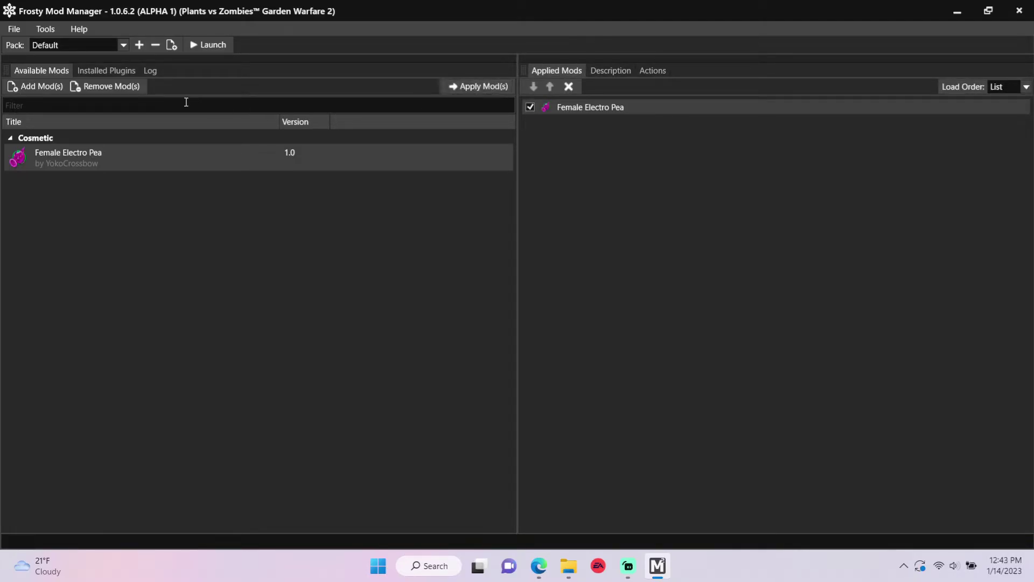
left_click(48, 28)
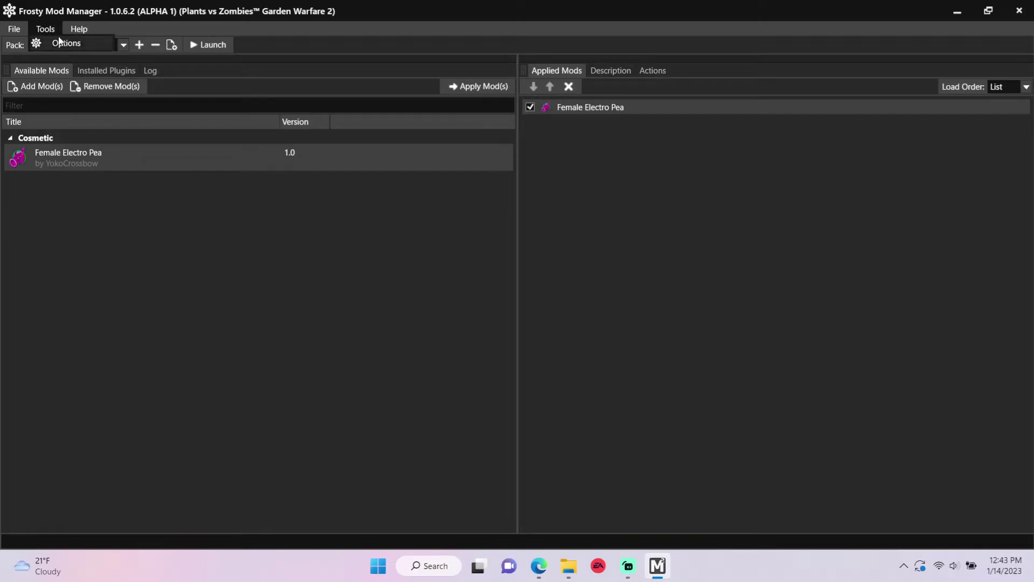
In Options > Launch Options, enable platform launching with EADesktop and save
left_click(63, 43)
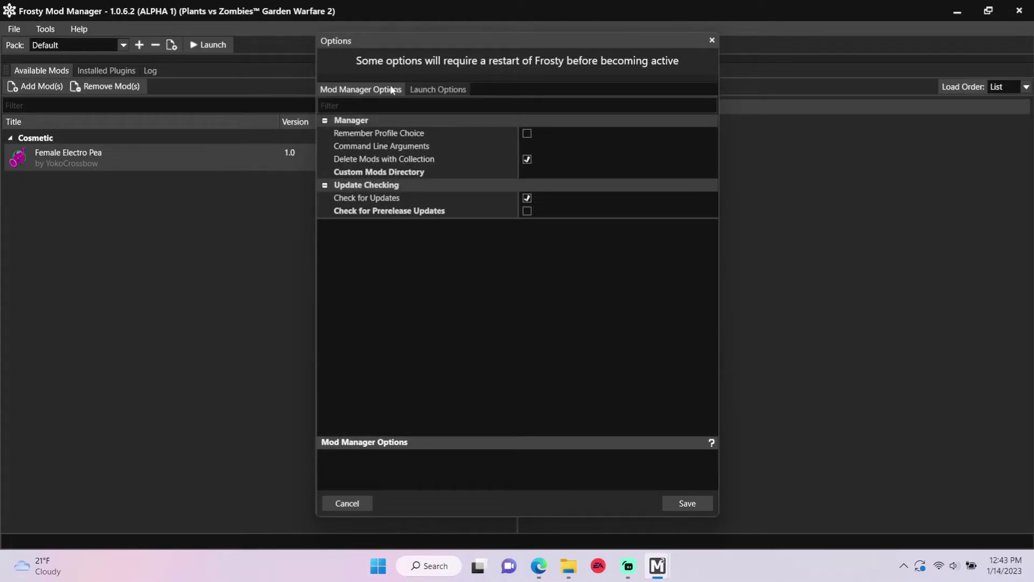
left_click(422, 90)
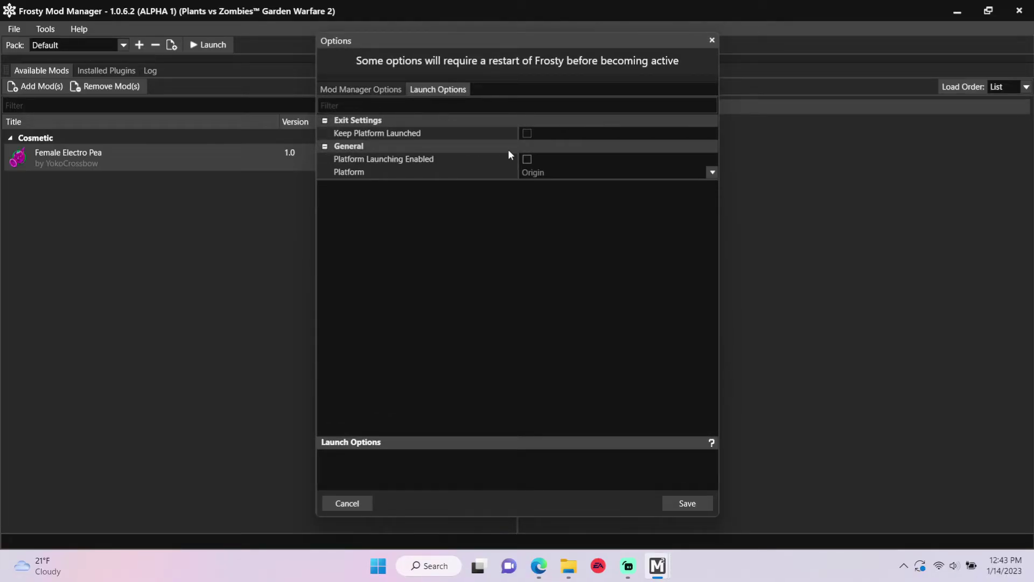
left_click(526, 160)
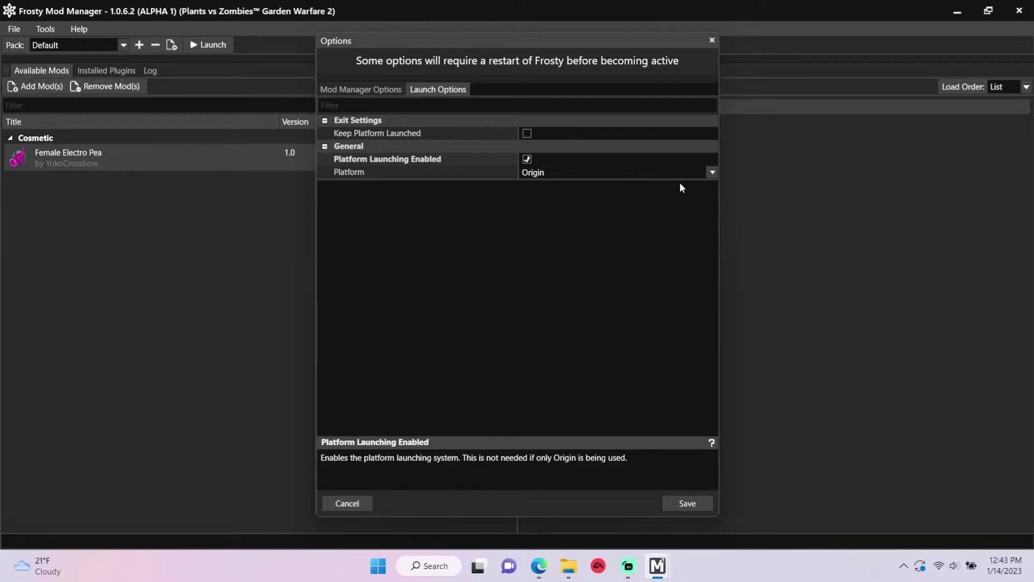
left_click(711, 173)
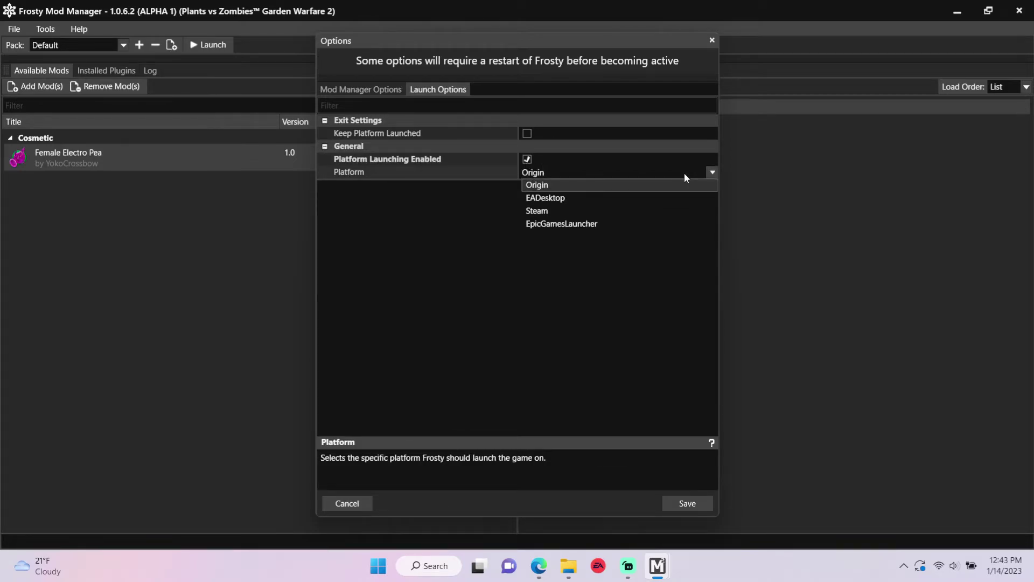
left_click(559, 199)
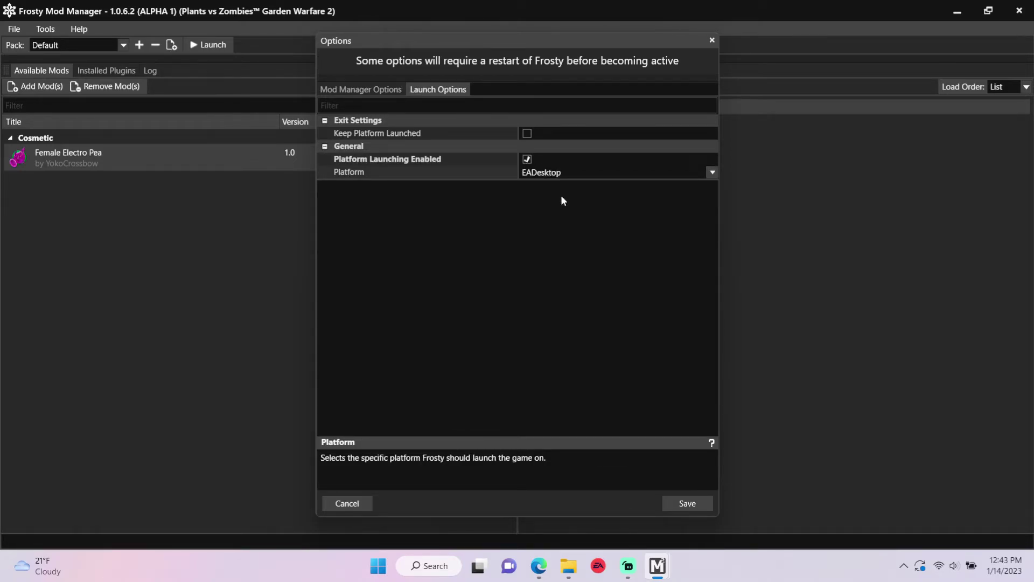
left_click(691, 504)
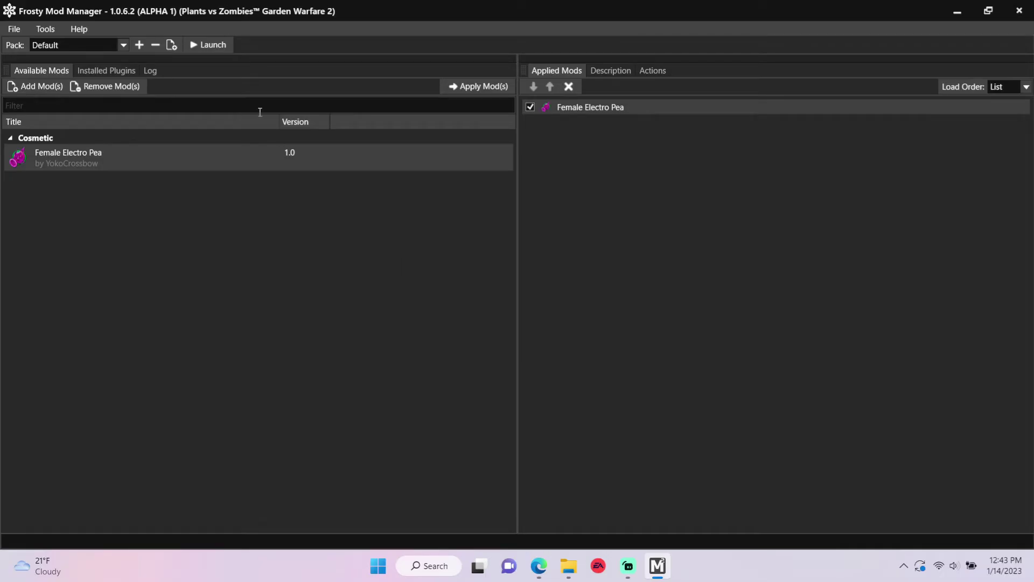
Launch the modded game and walk the pink Electro Pea up the stairs toward the portal
left_click(221, 45)
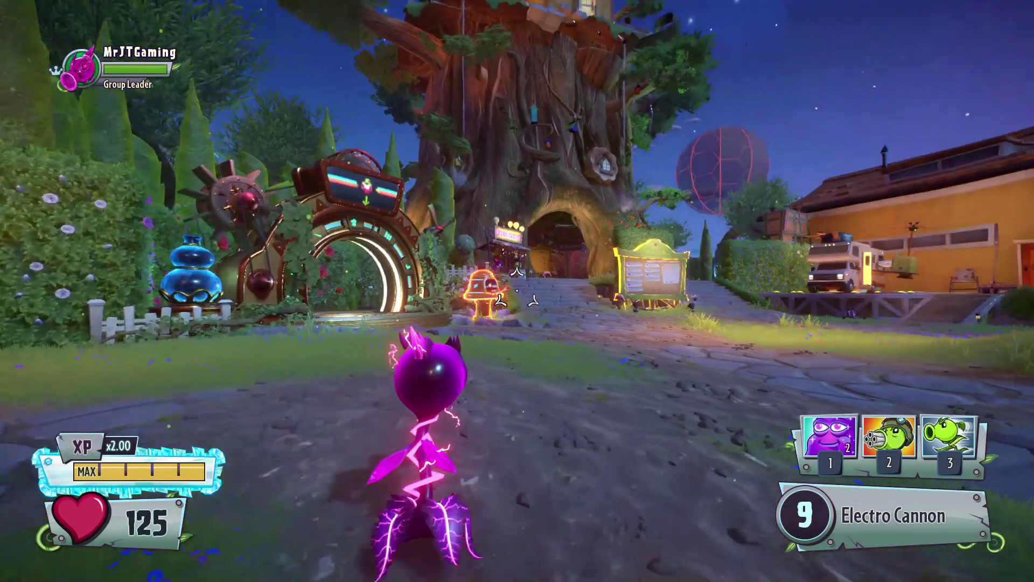
key("w")
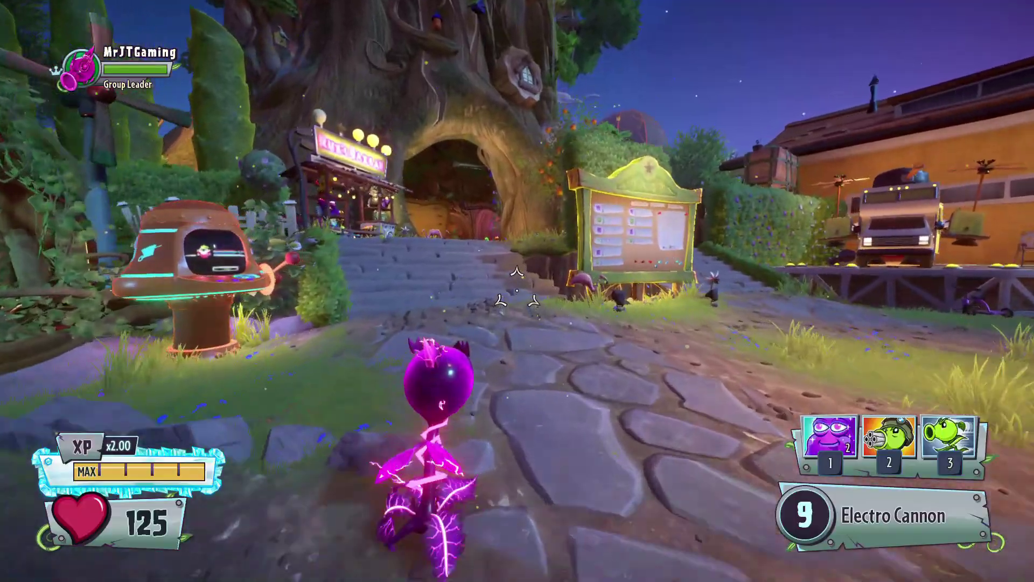
key("w")
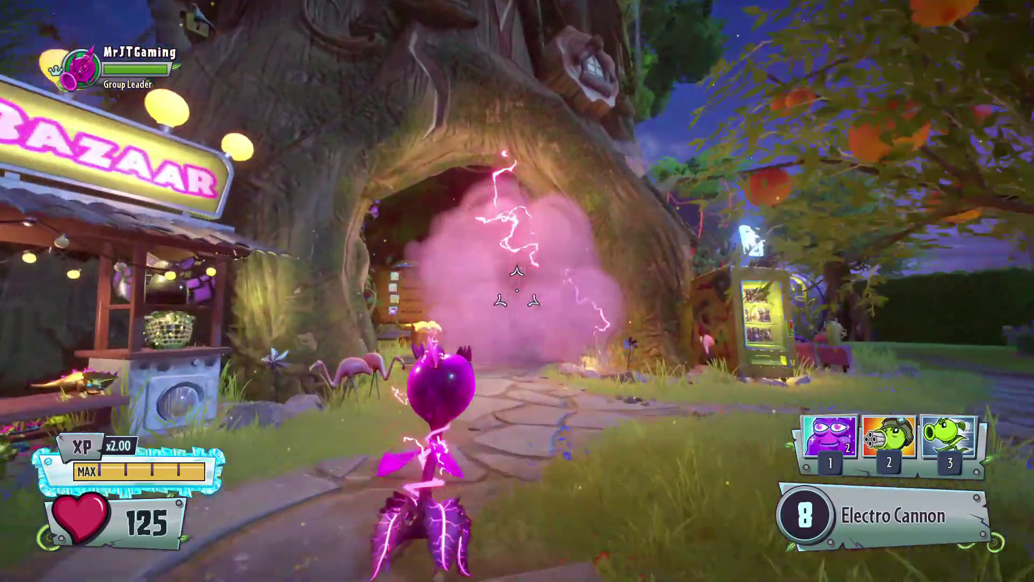